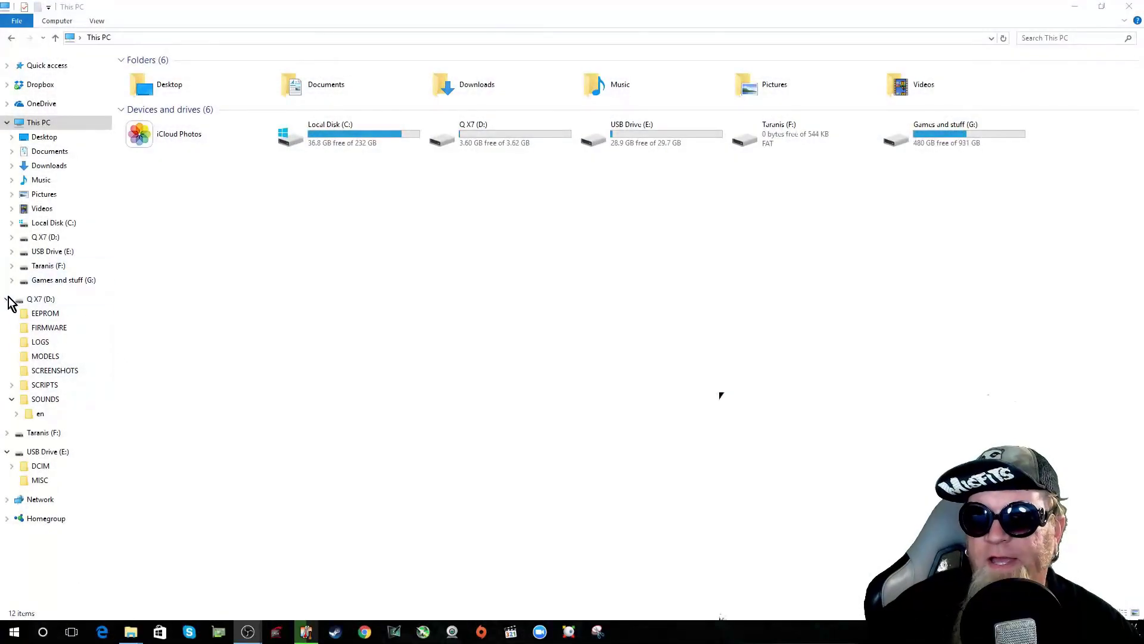
Step: Open the SOUNDS > en > SYSTEM folder on the Q X7 (D:) drive
click(47, 303)
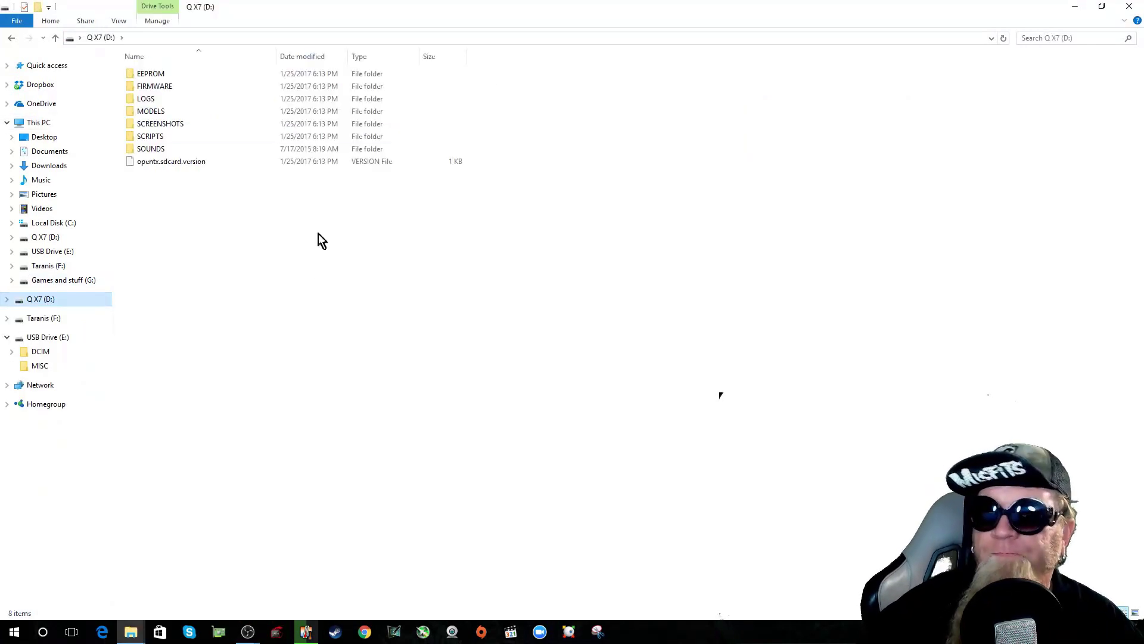
double_click(146, 150)
double_click(141, 74)
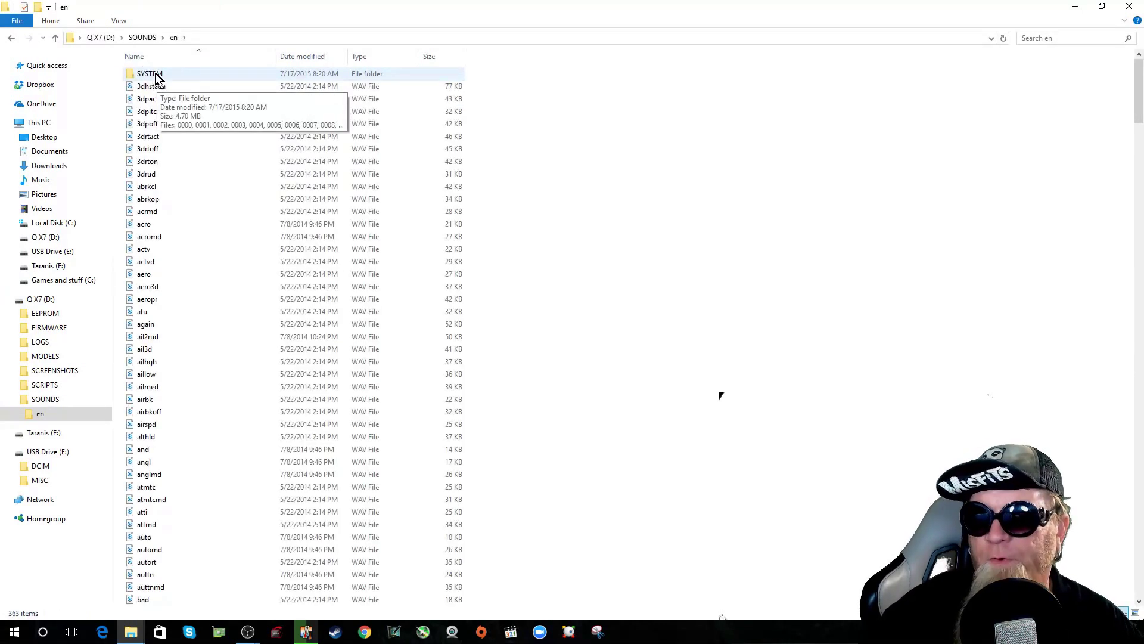
double_click(146, 76)
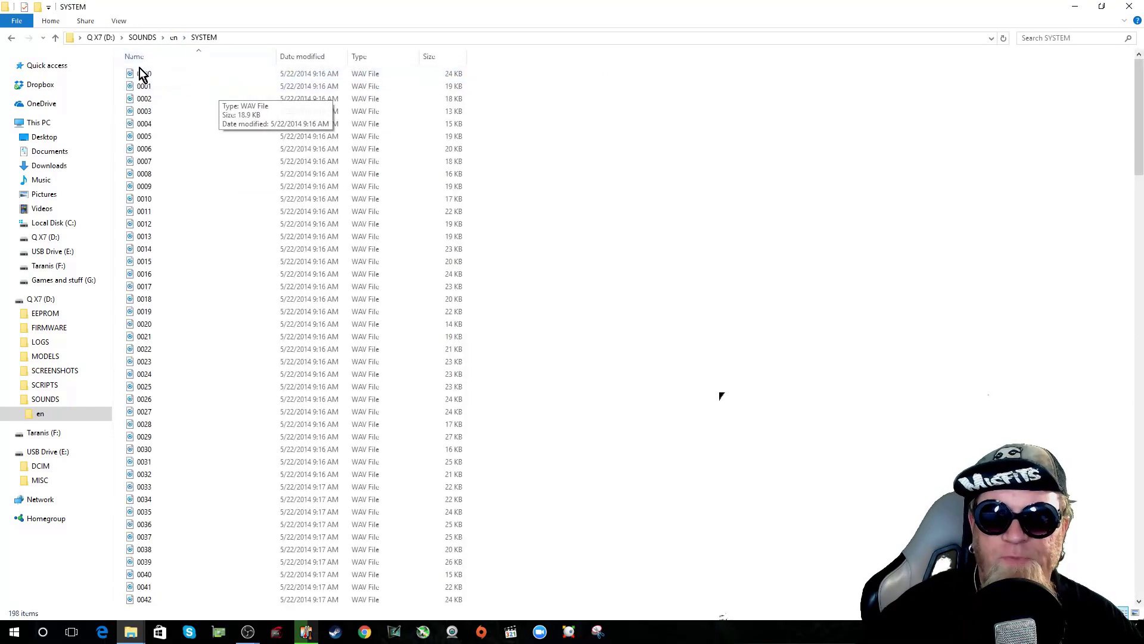
Step: Play the numbered sound files 0000, 0006 and 0012 in the SYSTEM folder
click(151, 76)
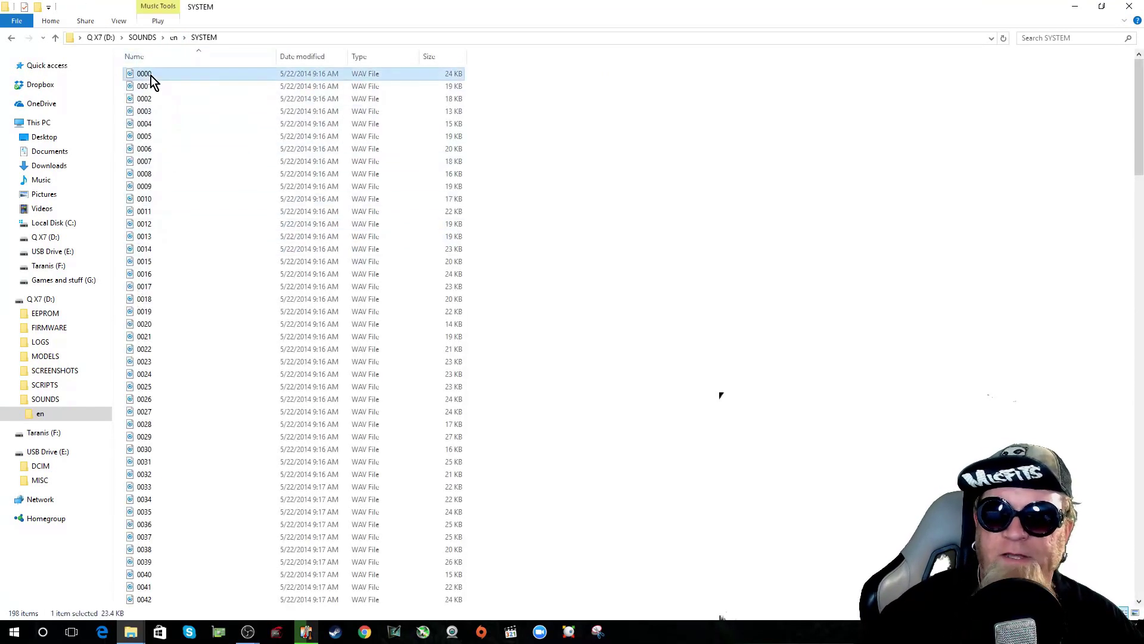
click(148, 153)
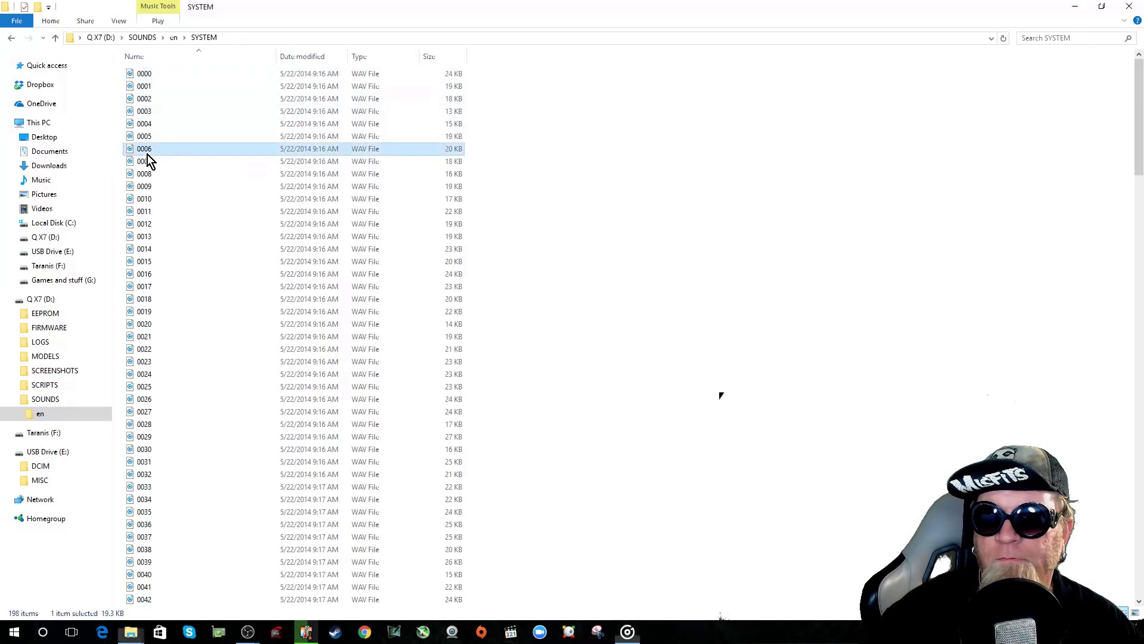
double_click(137, 226)
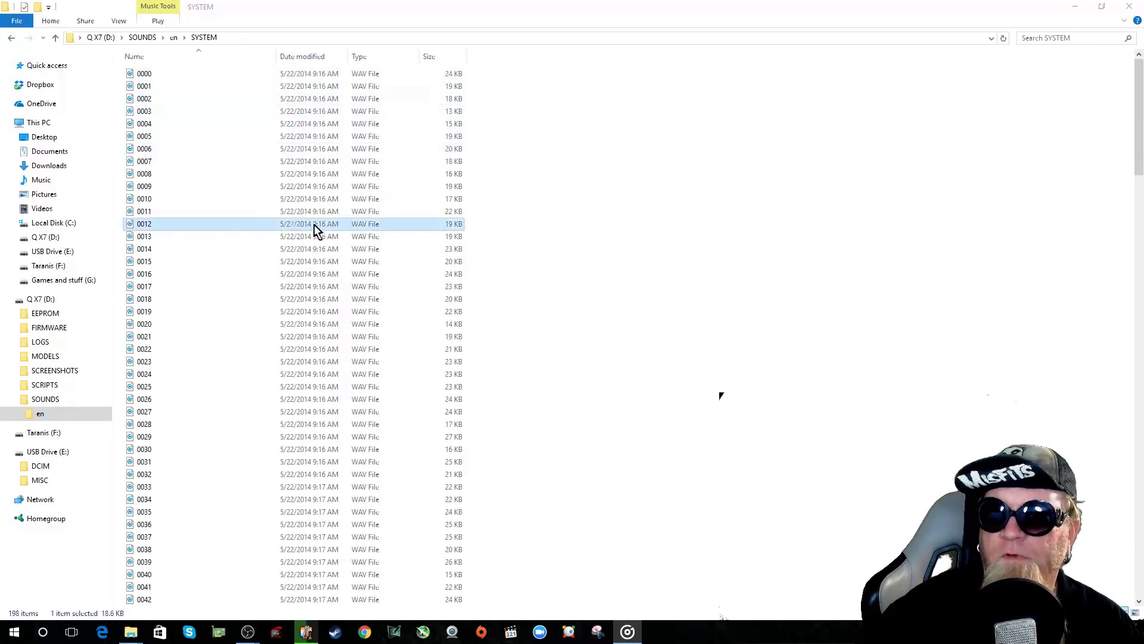
Step: Play the rssi_org and rssi_red alert sounds near the end of the SYSTEM folder
scroll(315, 229, down, 20)
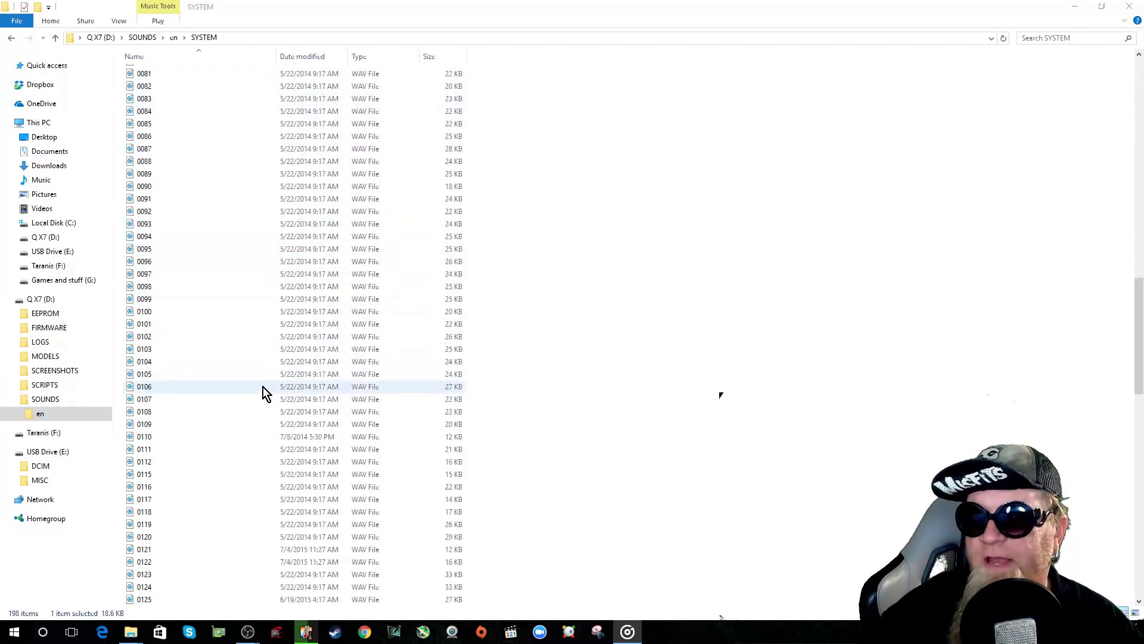
scroll(225, 473, down, 20)
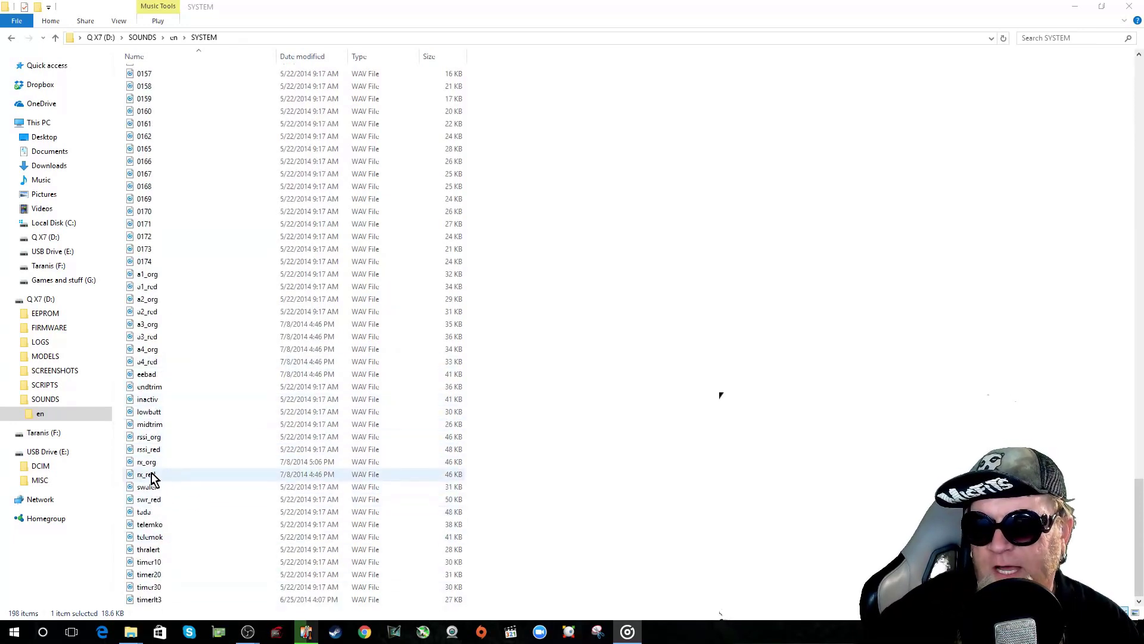
click(151, 440)
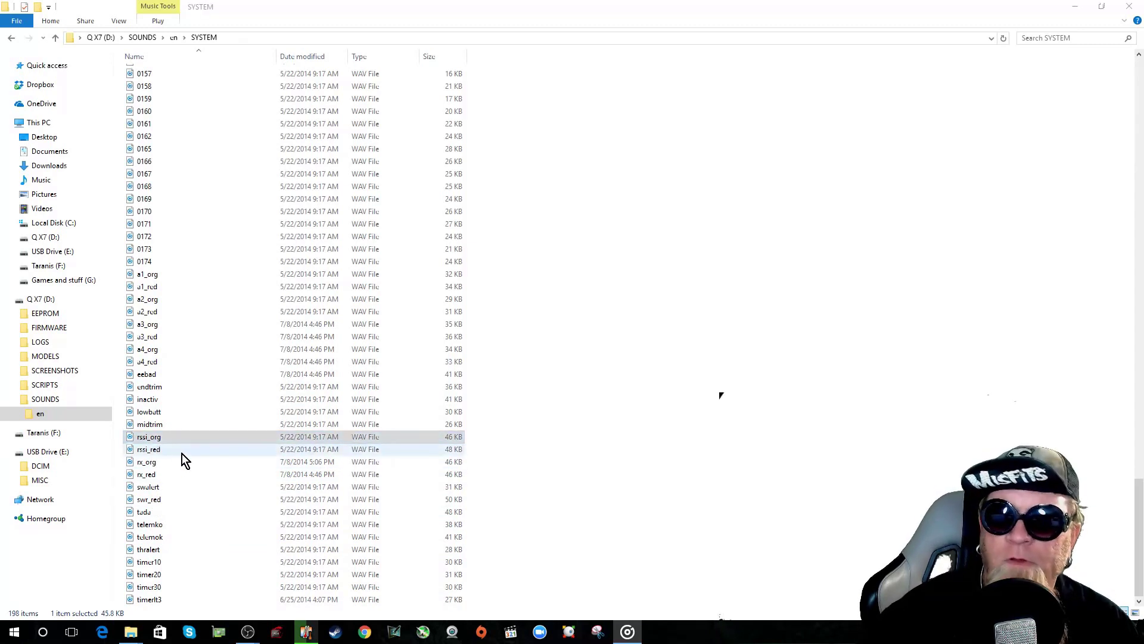
click(157, 452)
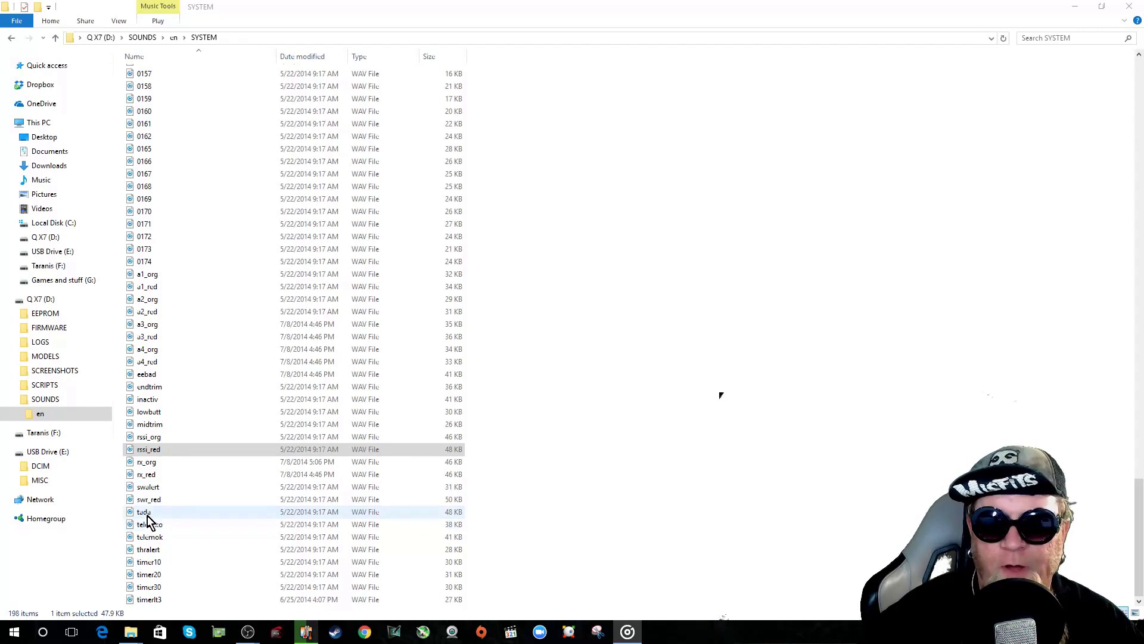
Step: Play the tada startup sound in the SYSTEM folder several times
click(147, 516)
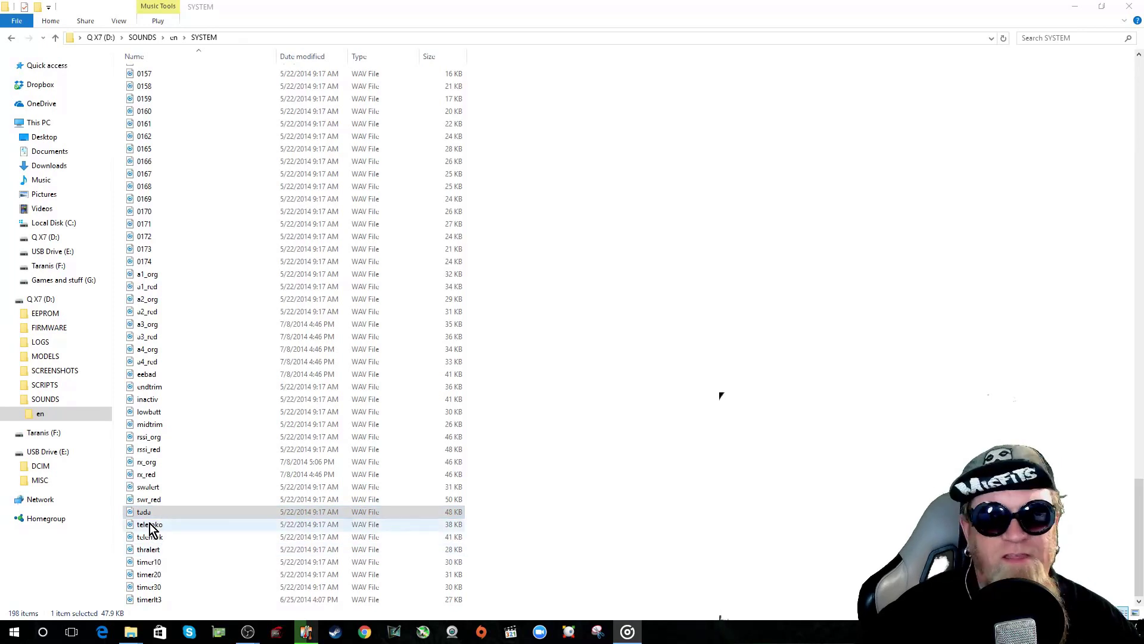
double_click(146, 510)
click(126, 513)
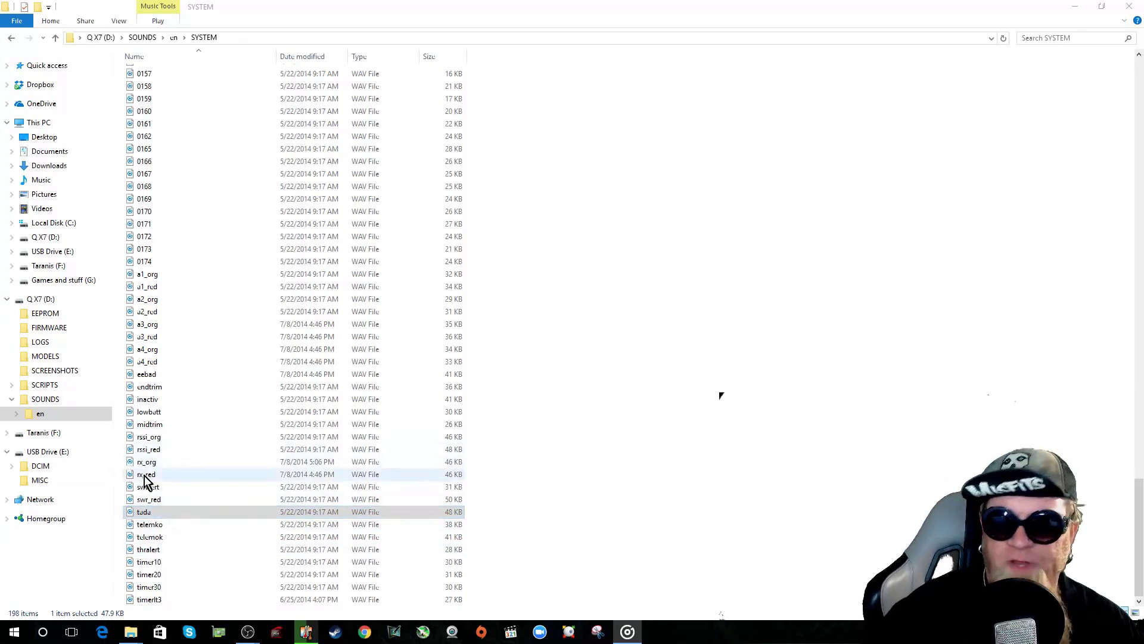
double_click(164, 508)
click(181, 513)
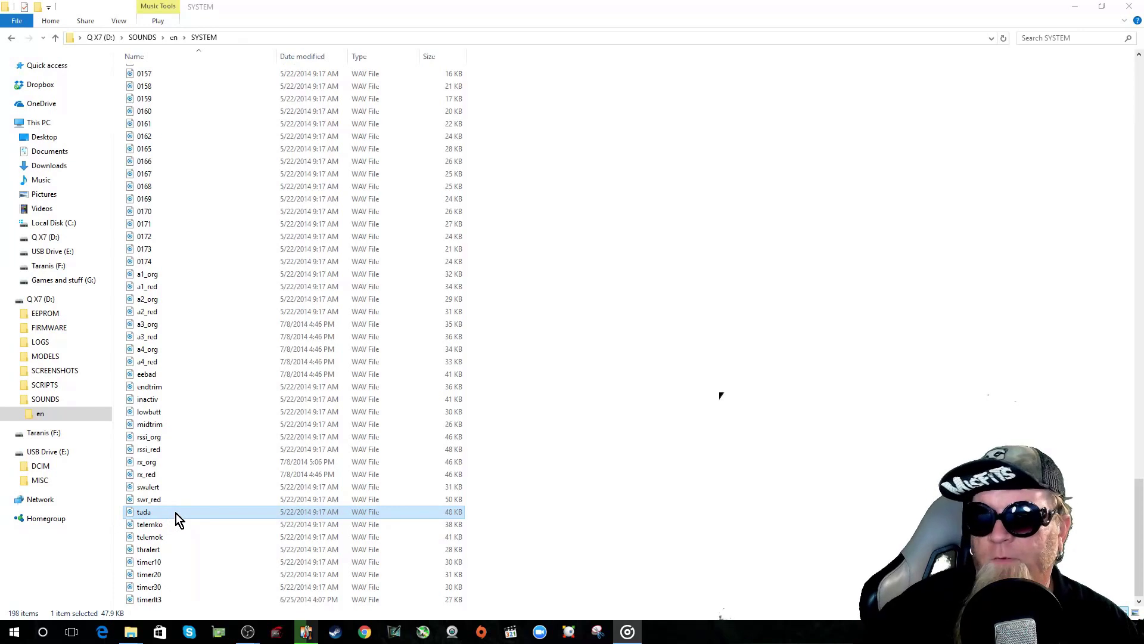
double_click(149, 513)
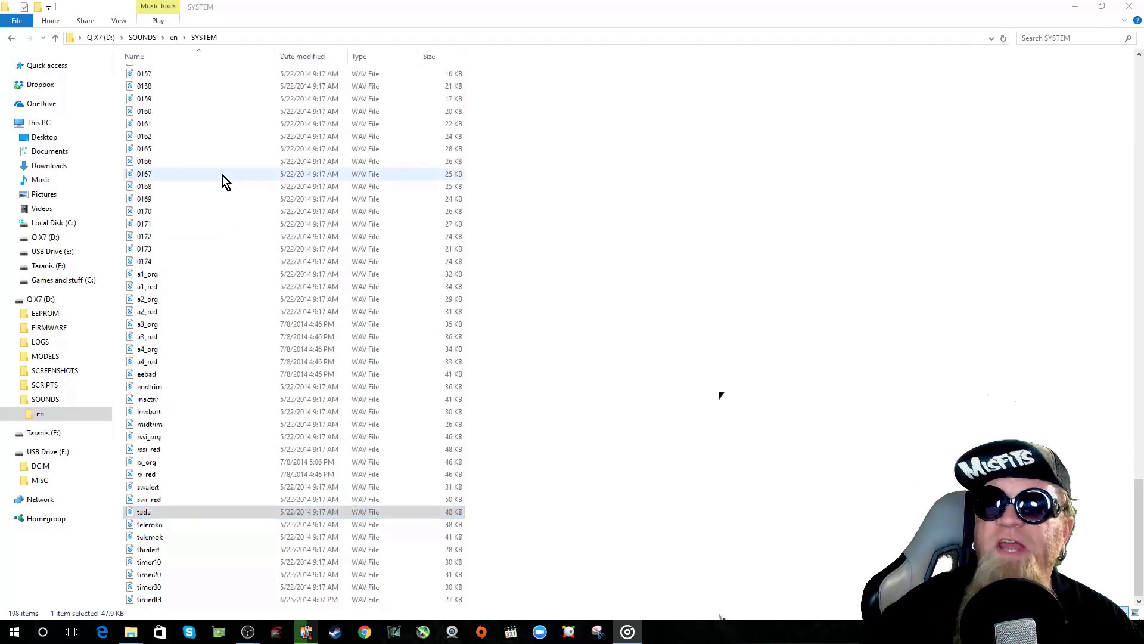
Step: Look through the numbered sound files, and play the rssi_org, endtrim and thralert sounds
scroll(217, 176, up, 13)
scroll(209, 224, up, 20)
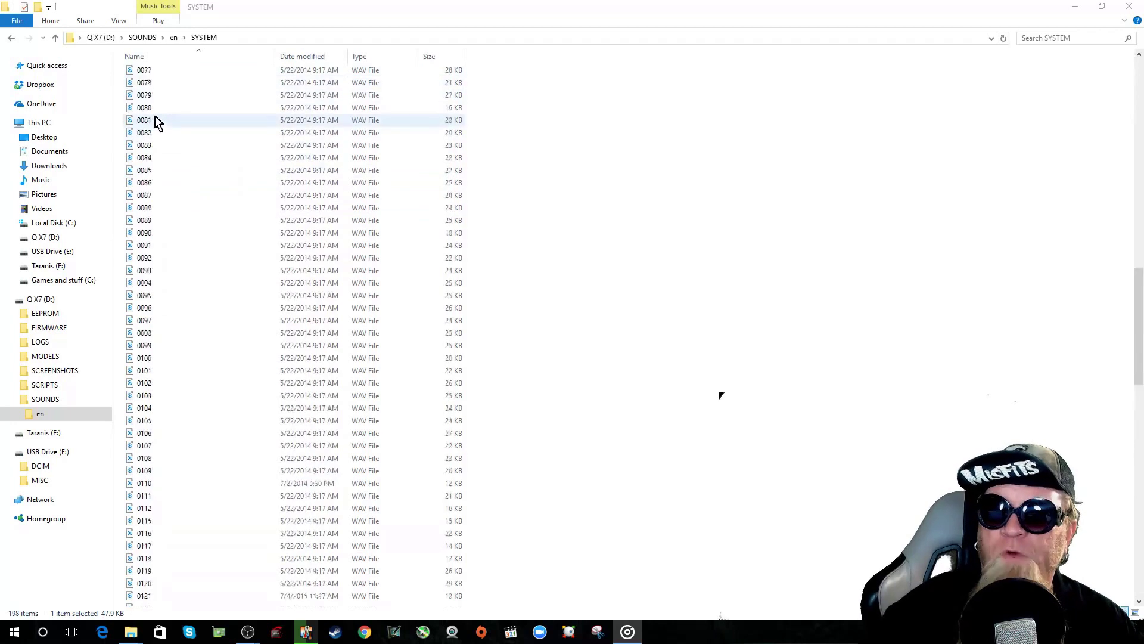
scroll(124, 198, up, 5)
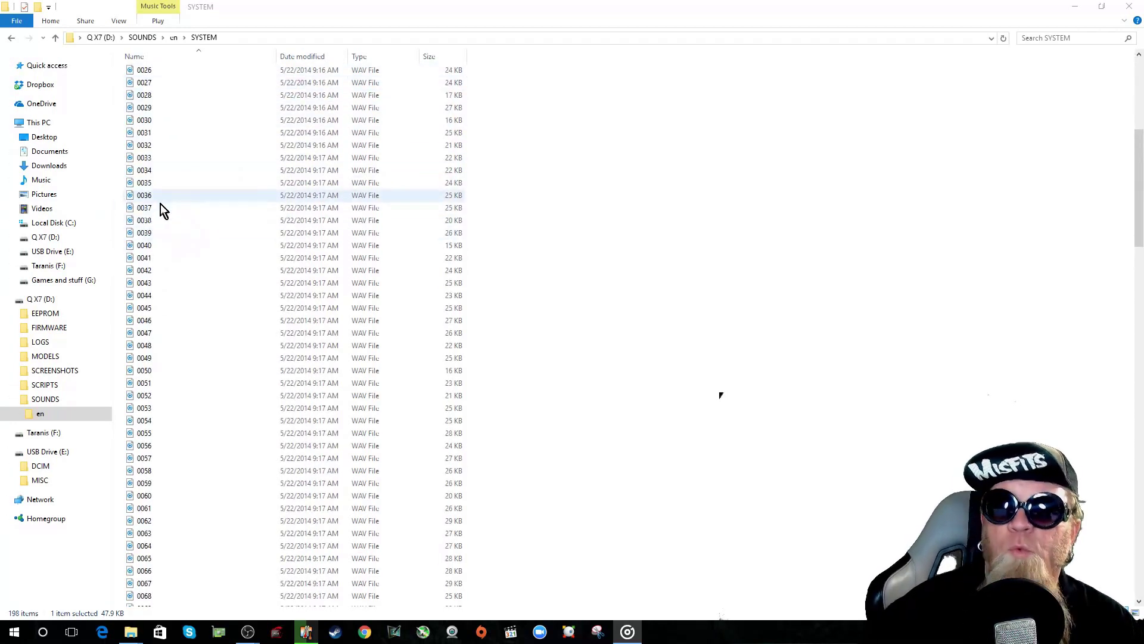
scroll(149, 387, down, 8)
scroll(149, 537, down, 20)
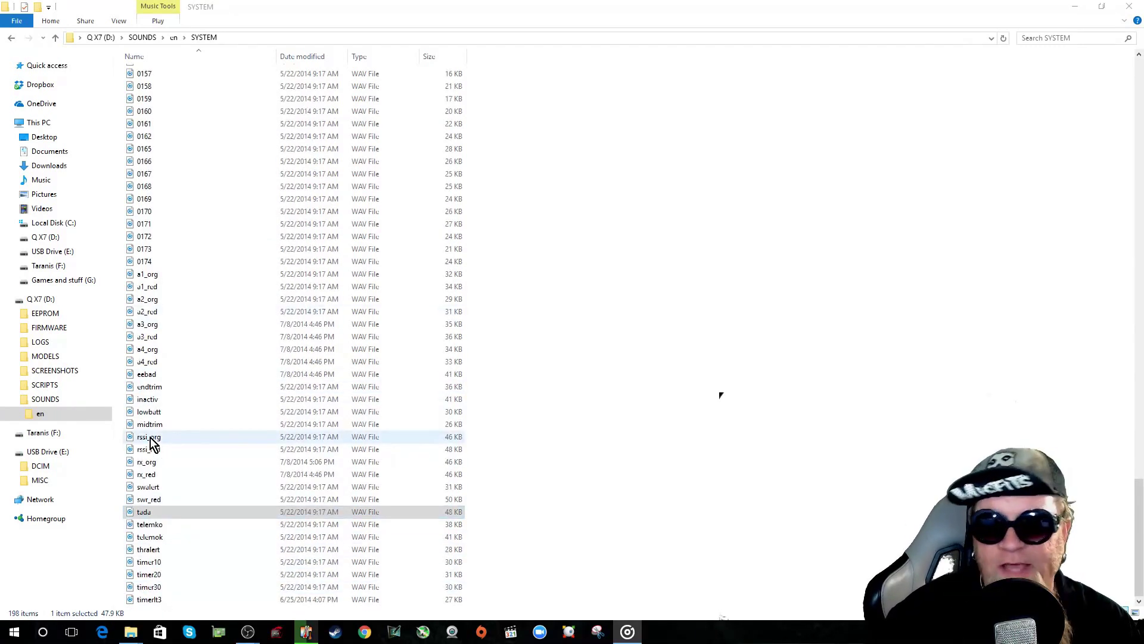
click(153, 443)
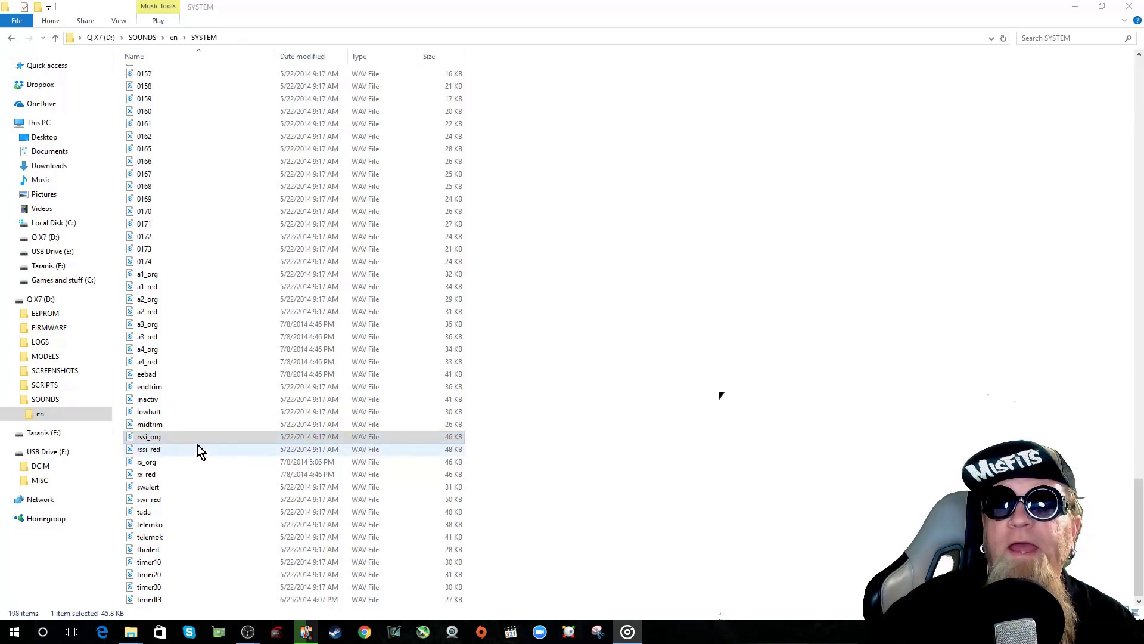
click(157, 438)
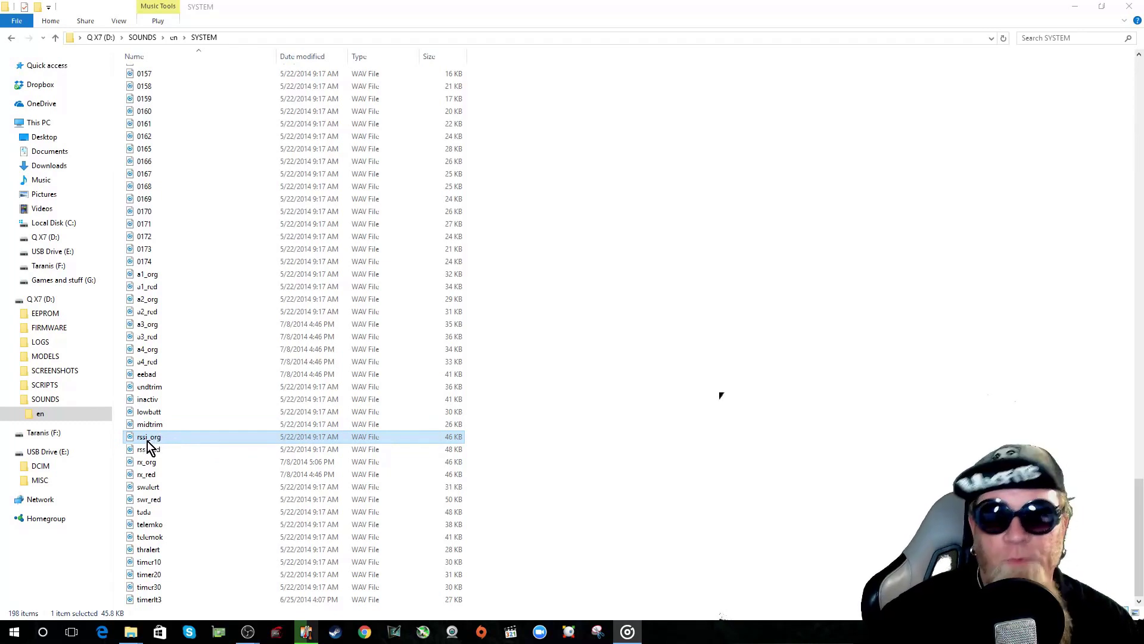
double_click(147, 441)
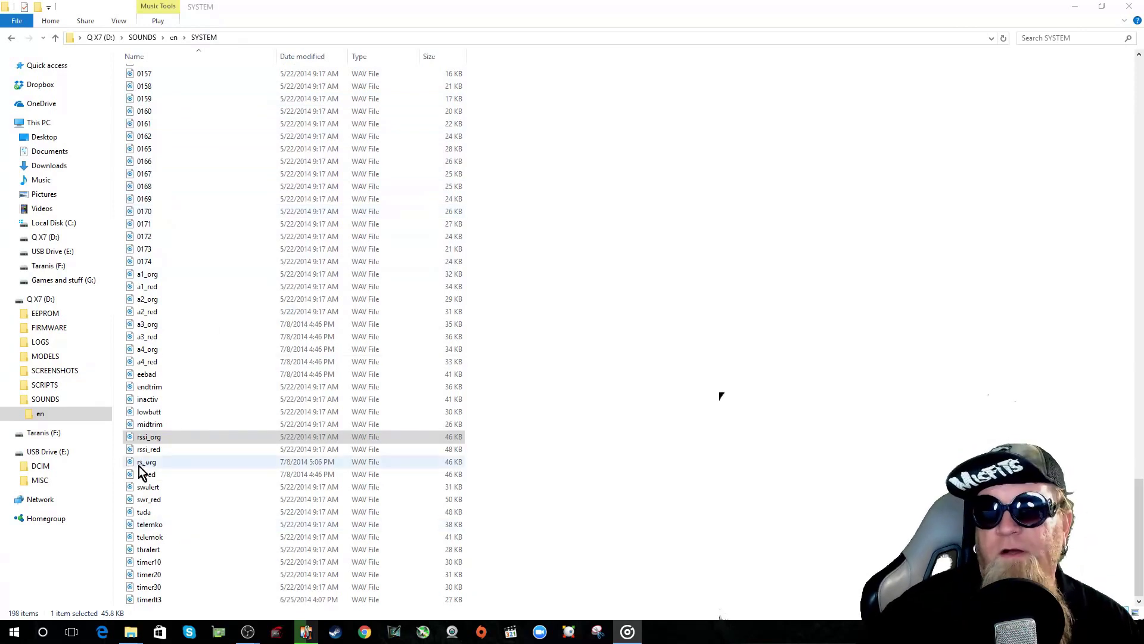
click(152, 388)
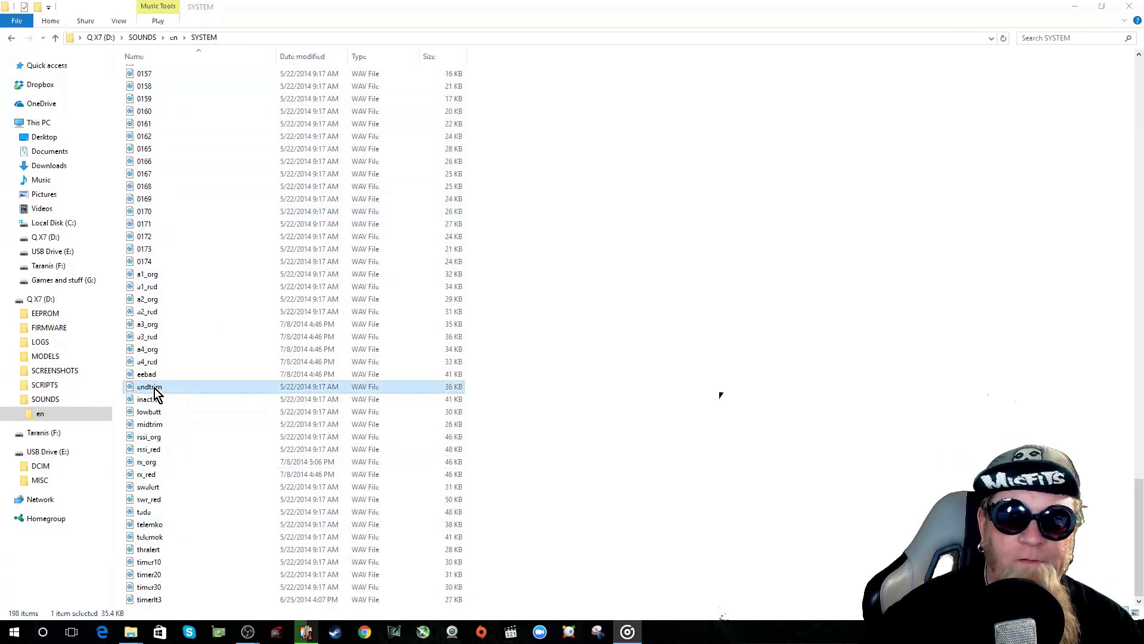
click(149, 549)
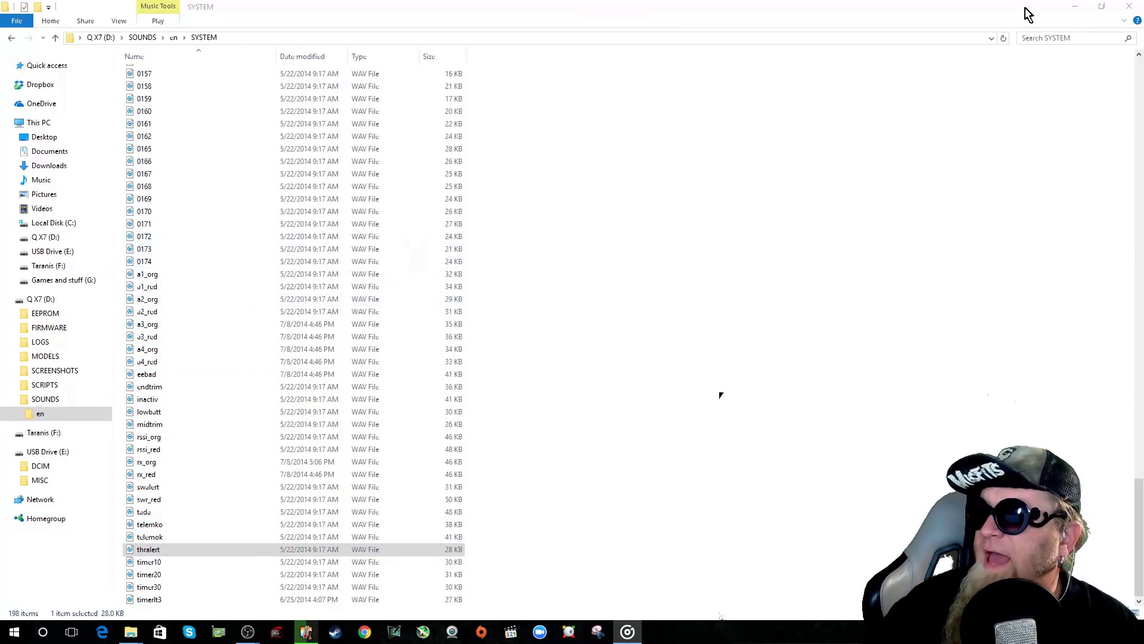
Step: Copy the hello sound file from the taranis folder into the Q X7 drive's SYSTEM folder and play the copy
click(1102, 6)
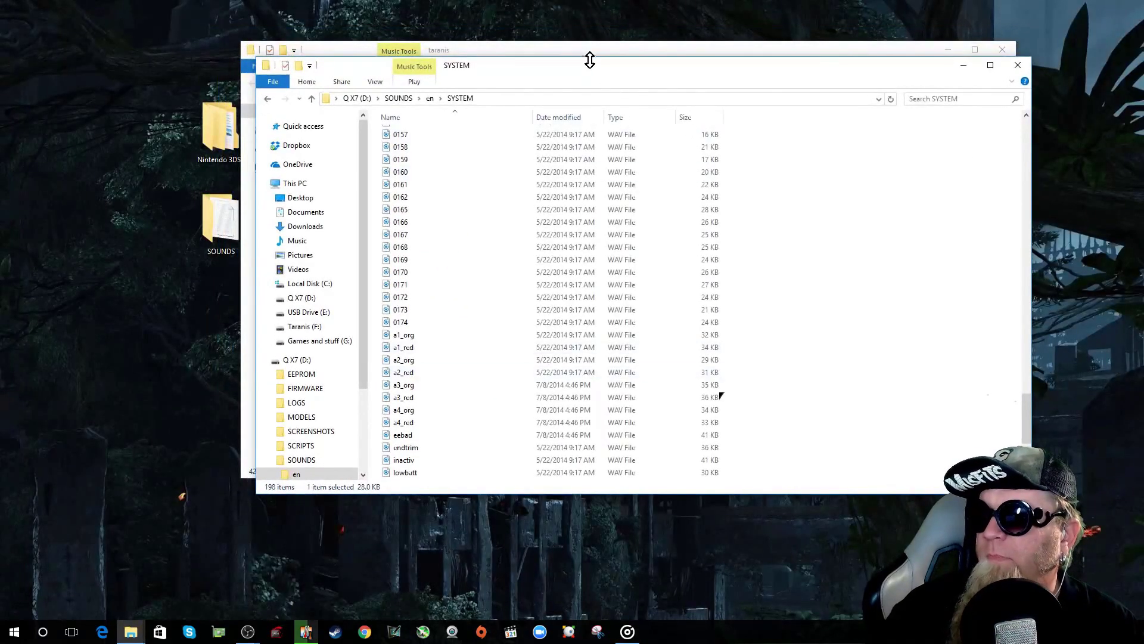
click(582, 50)
drag(590, 50, 873, 59)
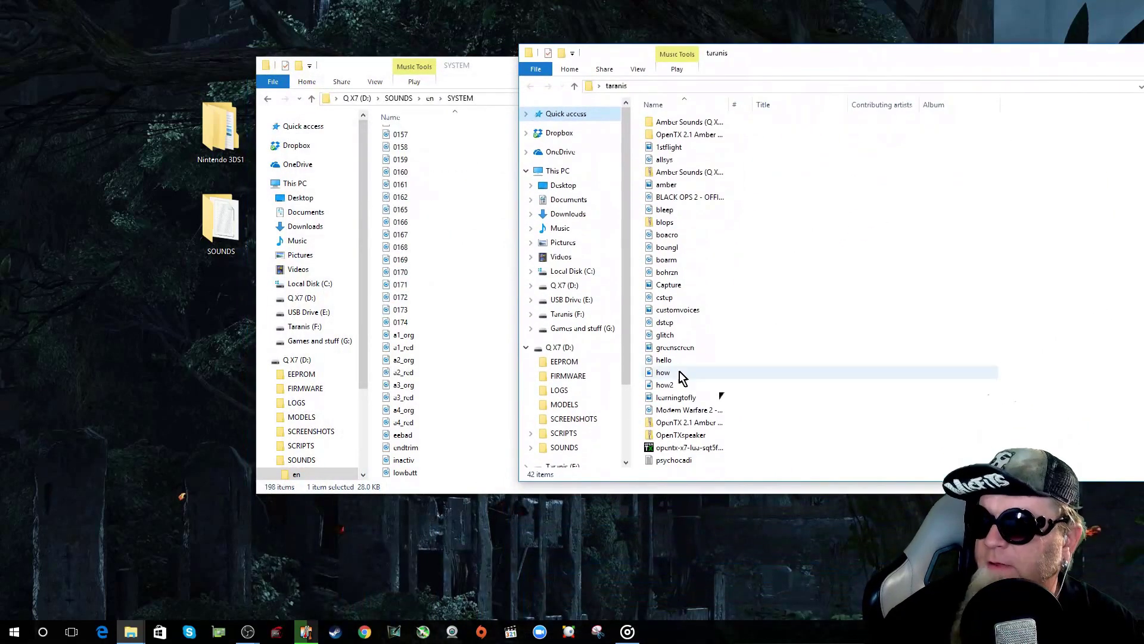
drag(663, 362, 447, 377)
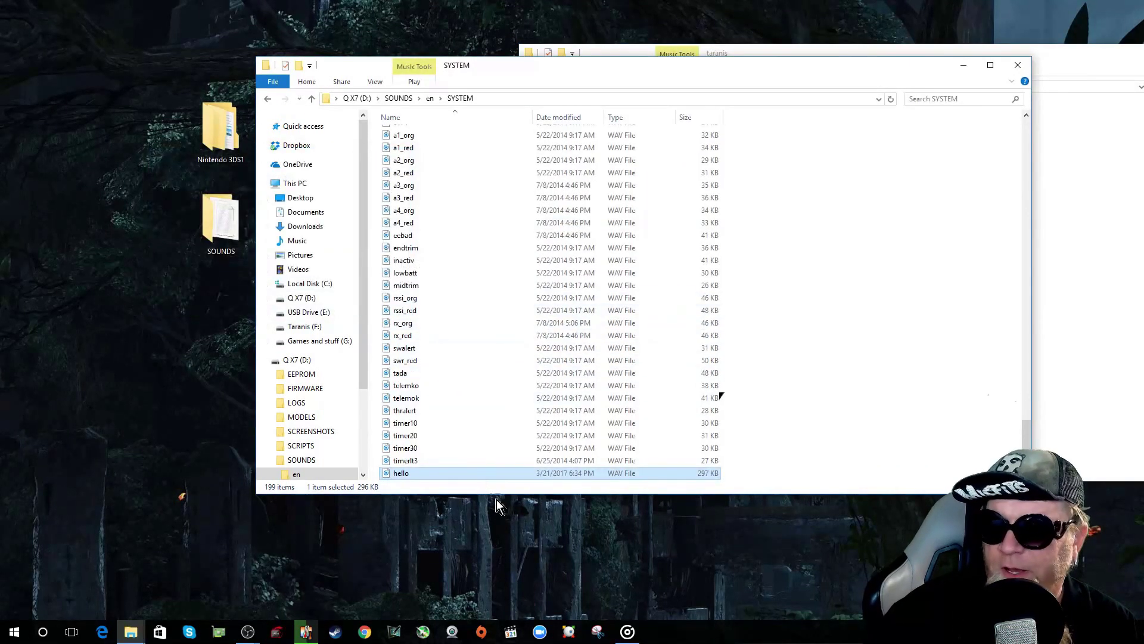
double_click(412, 473)
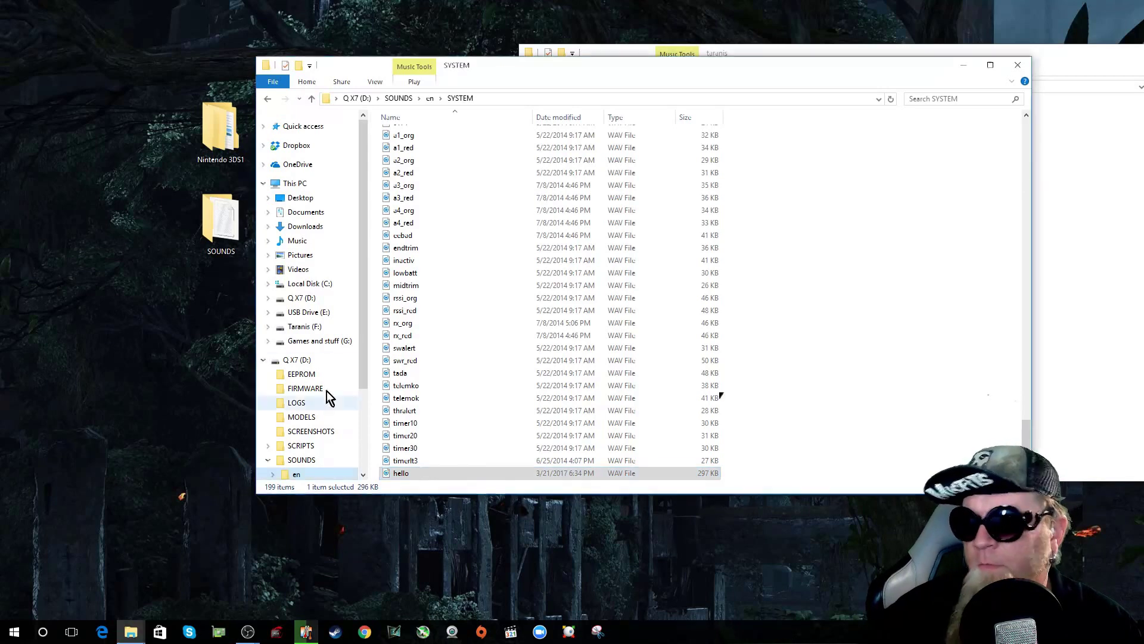
Step: Eject the Q X7 (D:) drive
click(300, 361)
right_click(301, 361)
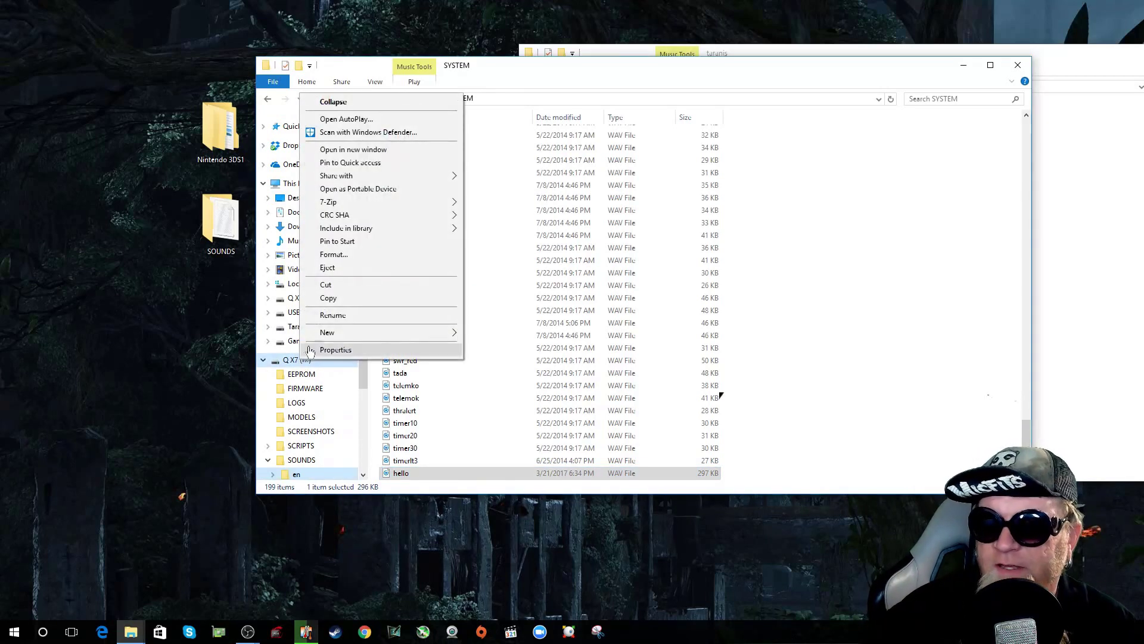
click(334, 269)
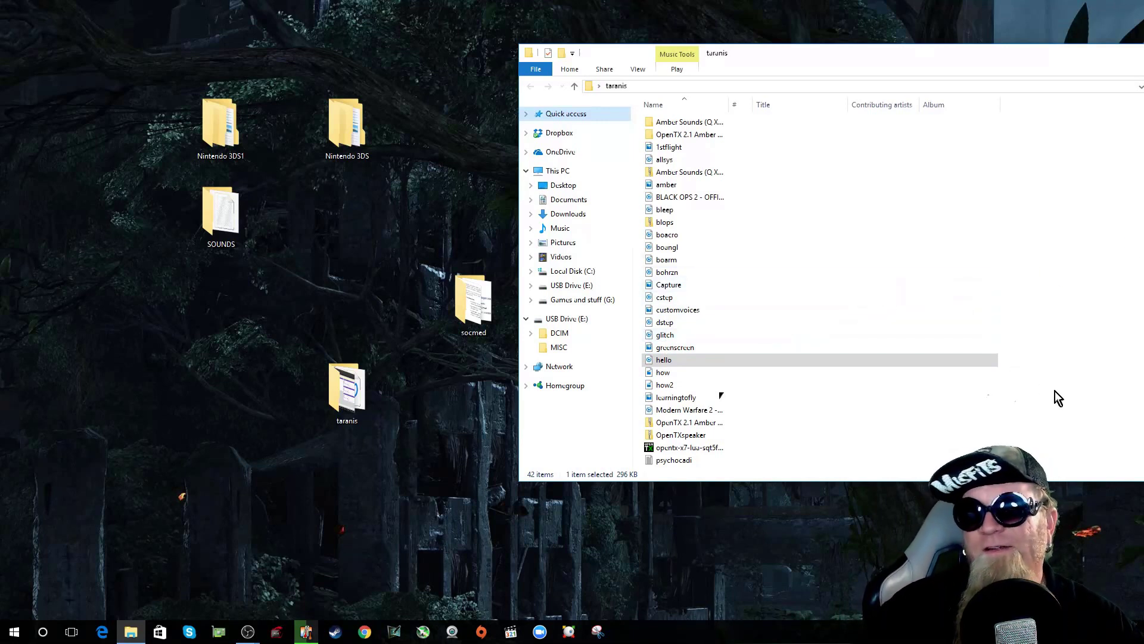
Step: Open the customvoices image in the taranis folder
click(705, 309)
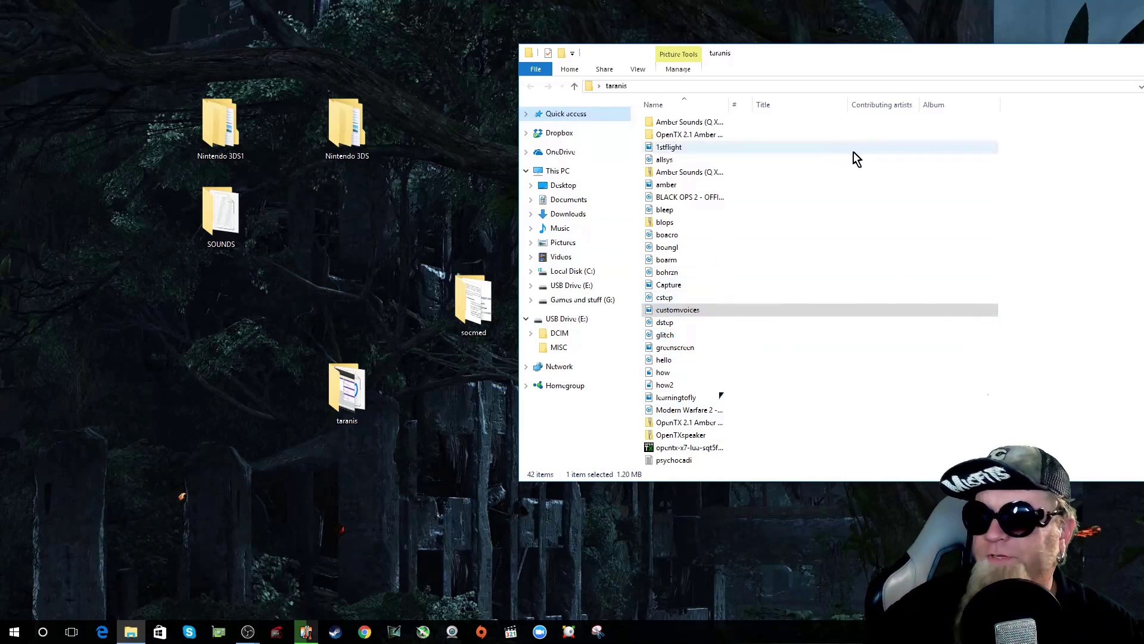